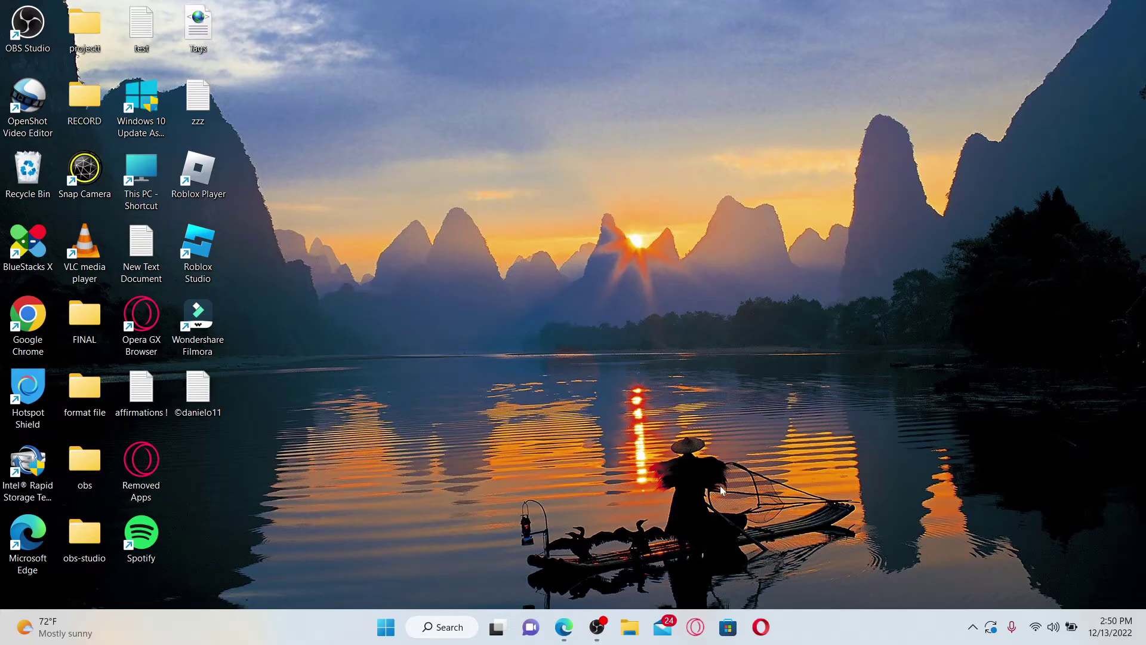
click(563, 627)
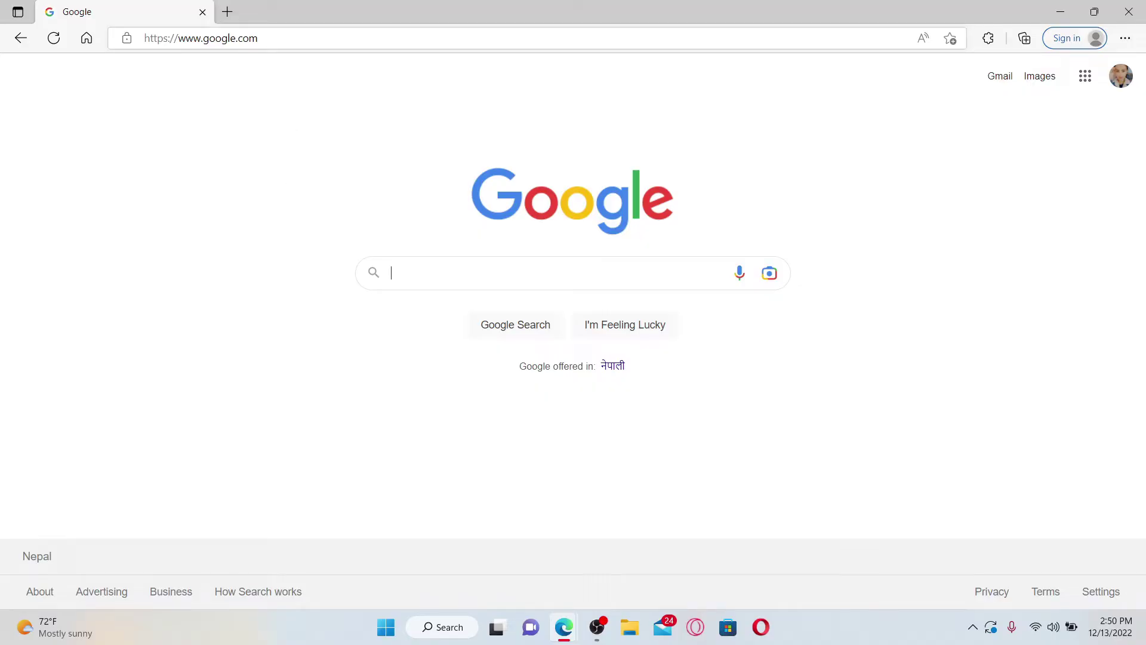
click(260, 38)
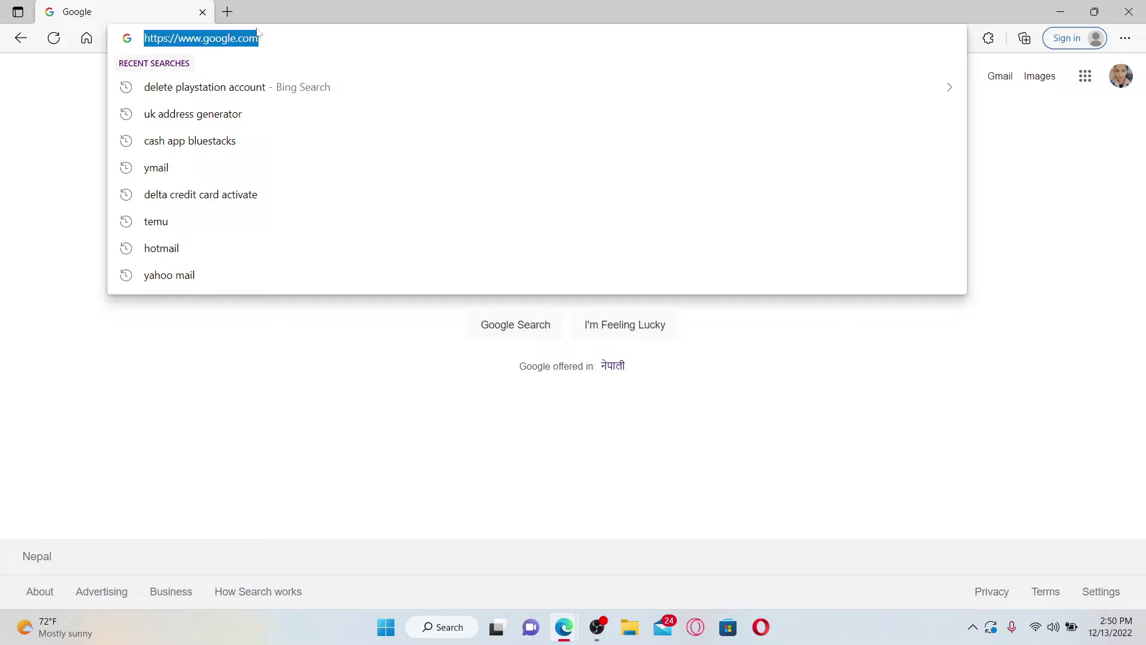
text(www.playstation)
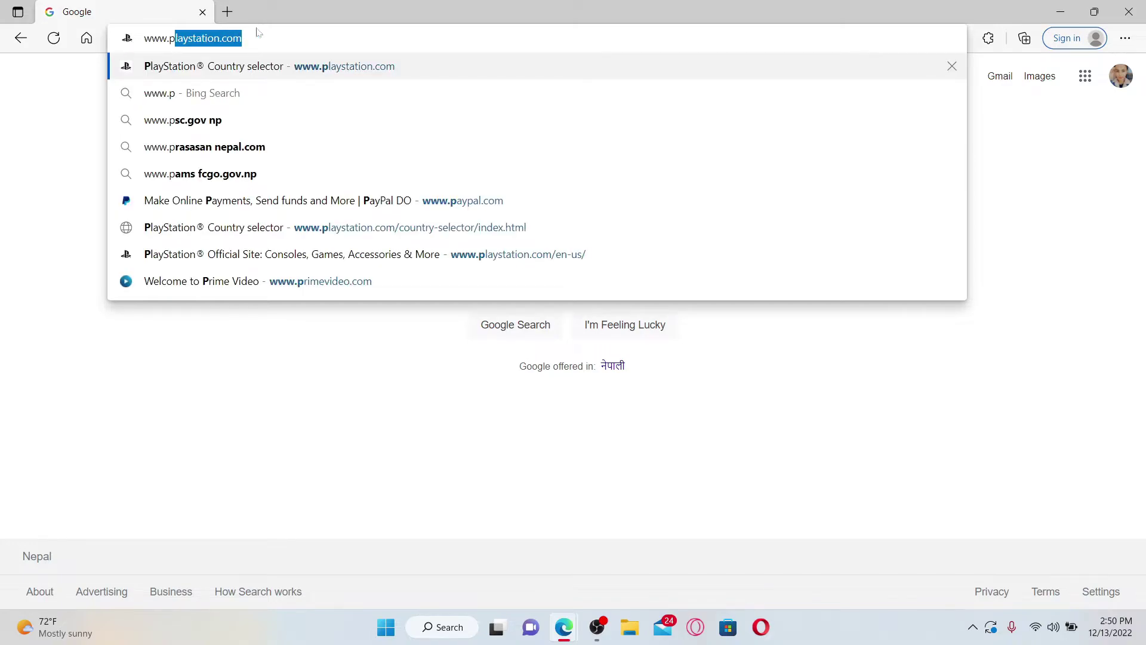
key(Return)
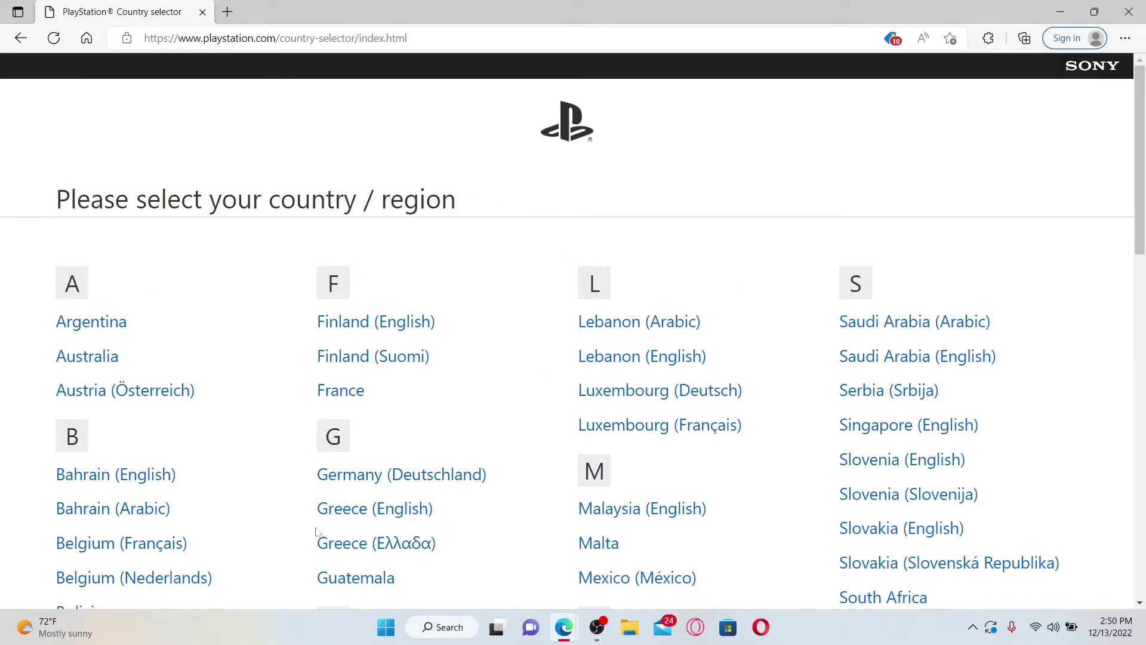
scroll(664, 416, down, 5)
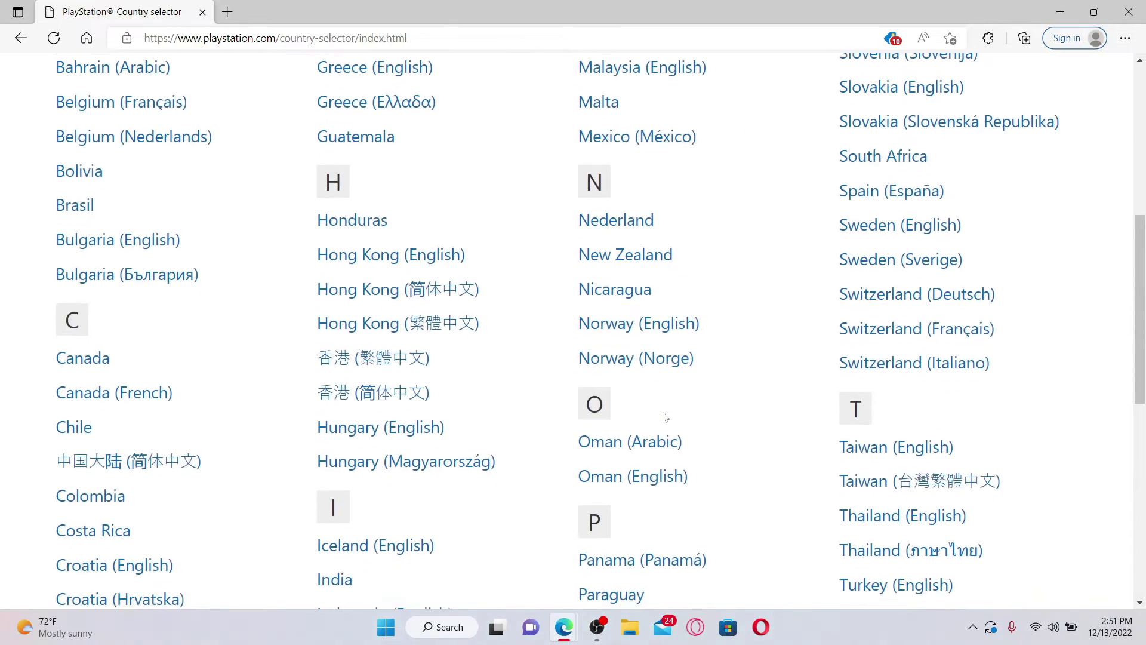
scroll(663, 417, down, 3)
scroll(664, 412, down, 3)
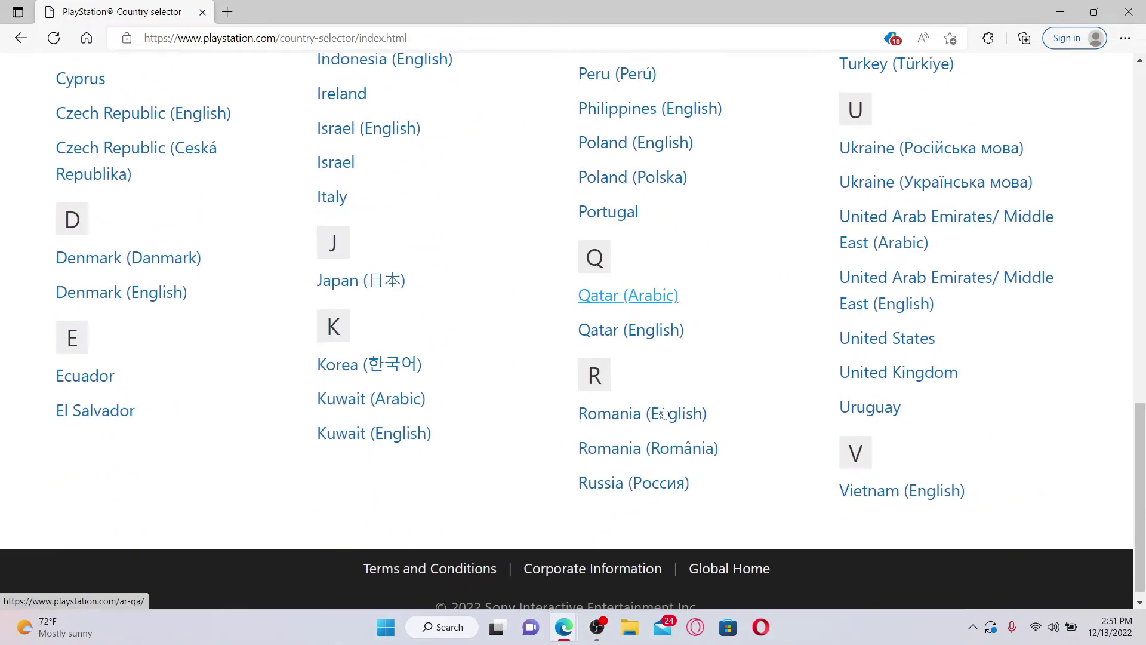
click(867, 344)
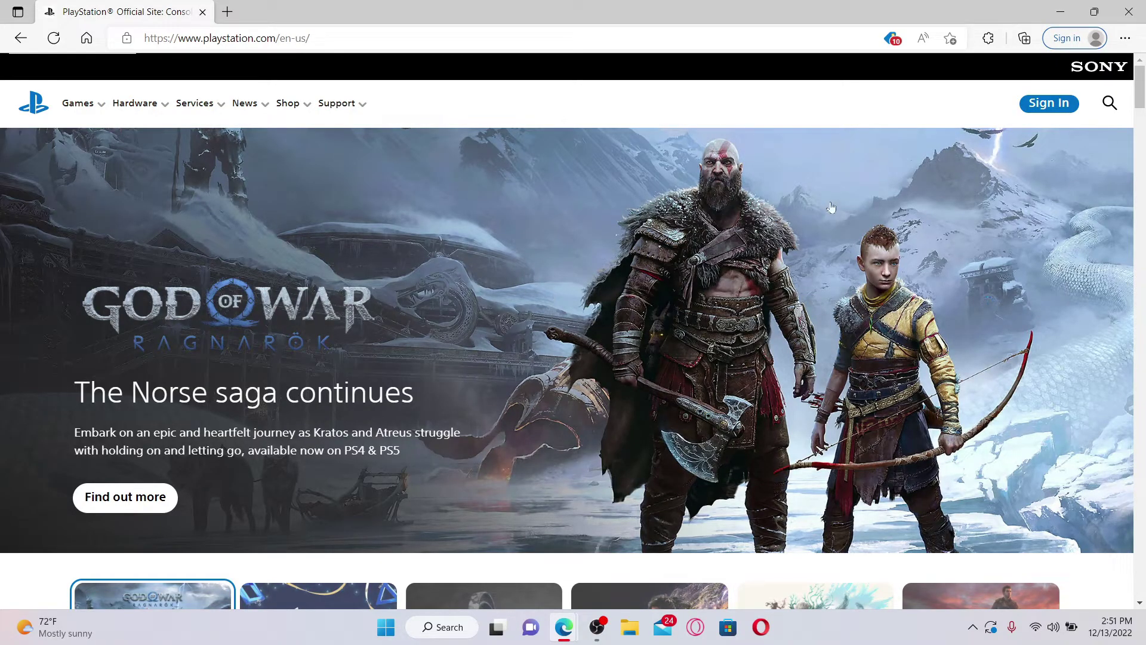
Begin creating a new Sony account from Sign In, keeping Country/Region as United States
click(1050, 104)
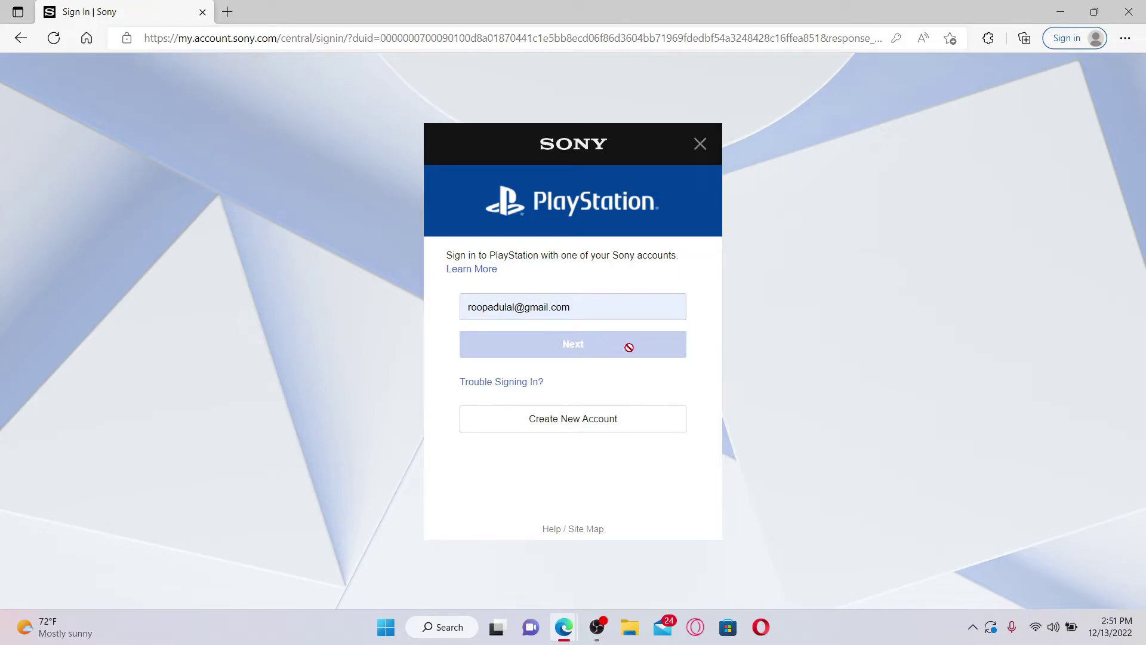
click(592, 431)
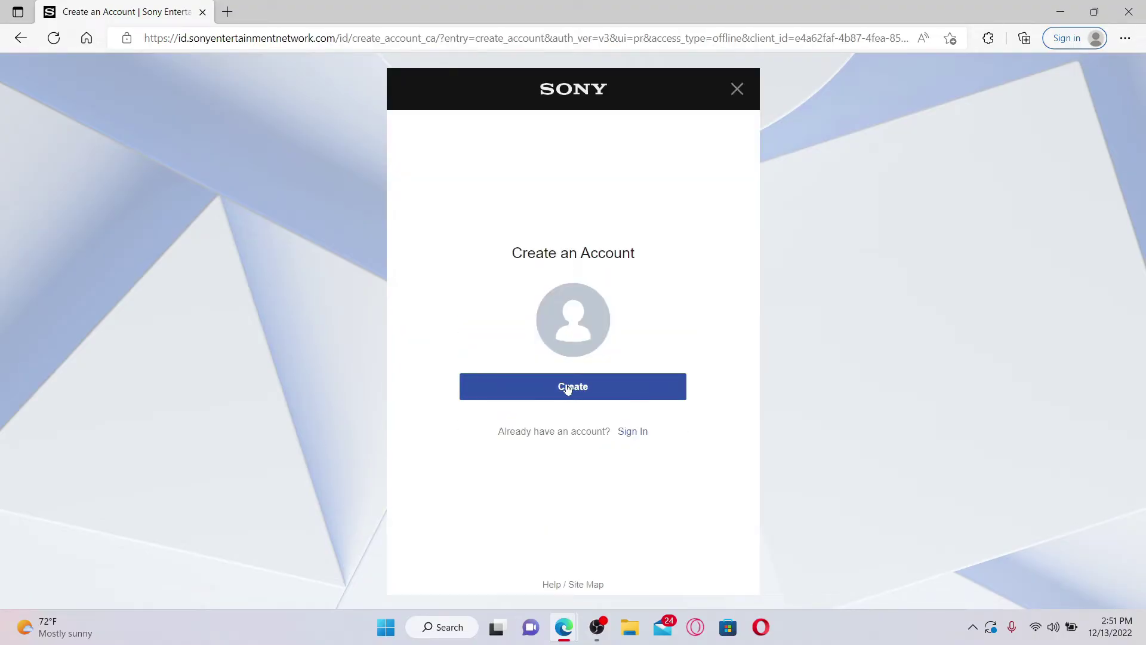
click(575, 389)
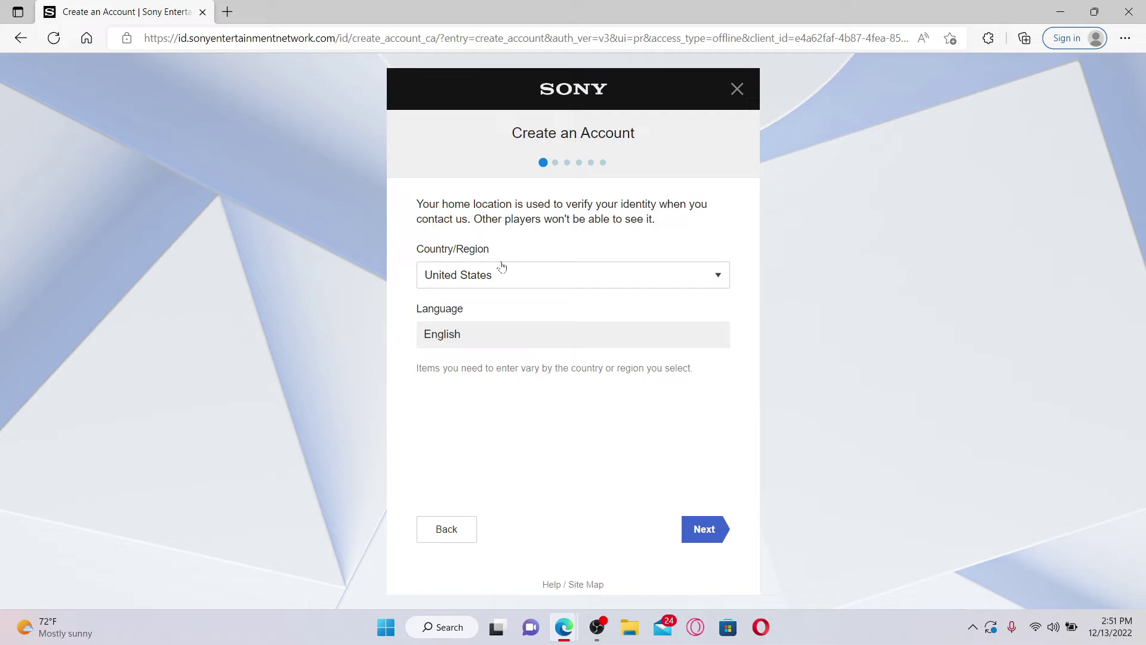
click(692, 286)
click(484, 337)
click(700, 531)
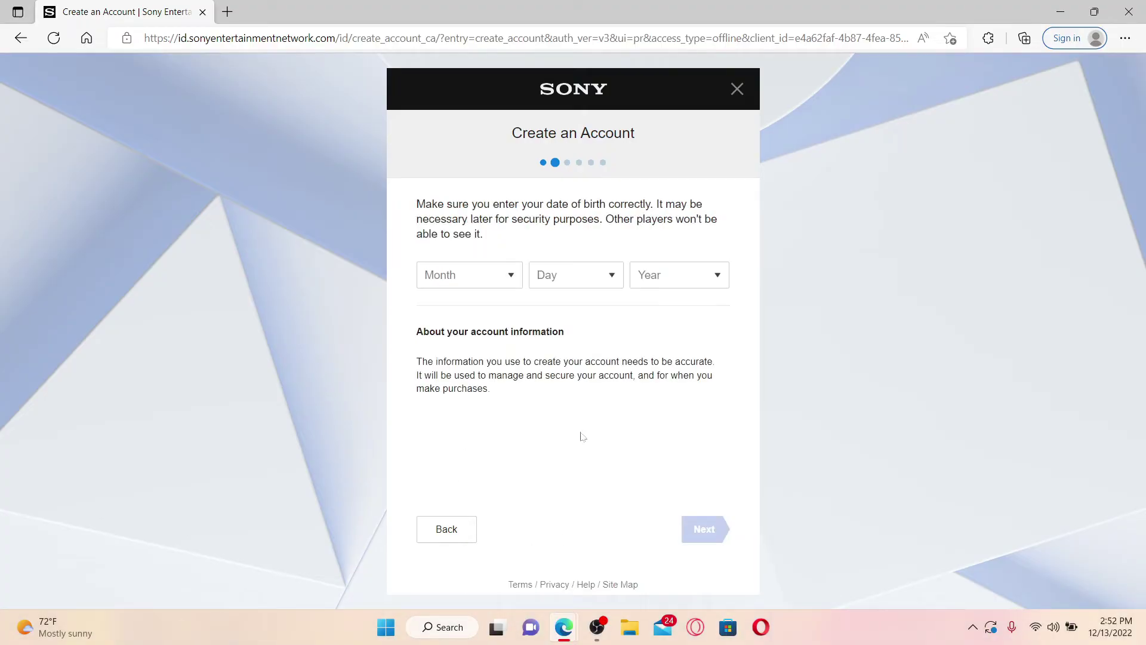
click(510, 282)
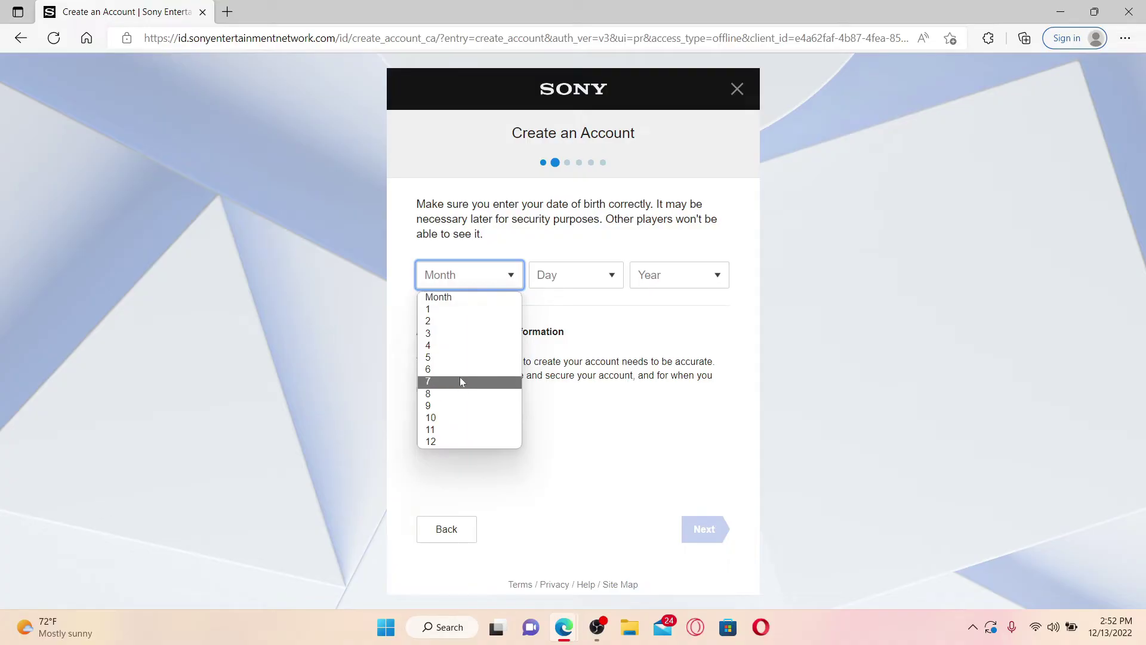
click(428, 345)
click(586, 275)
click(550, 476)
click(690, 277)
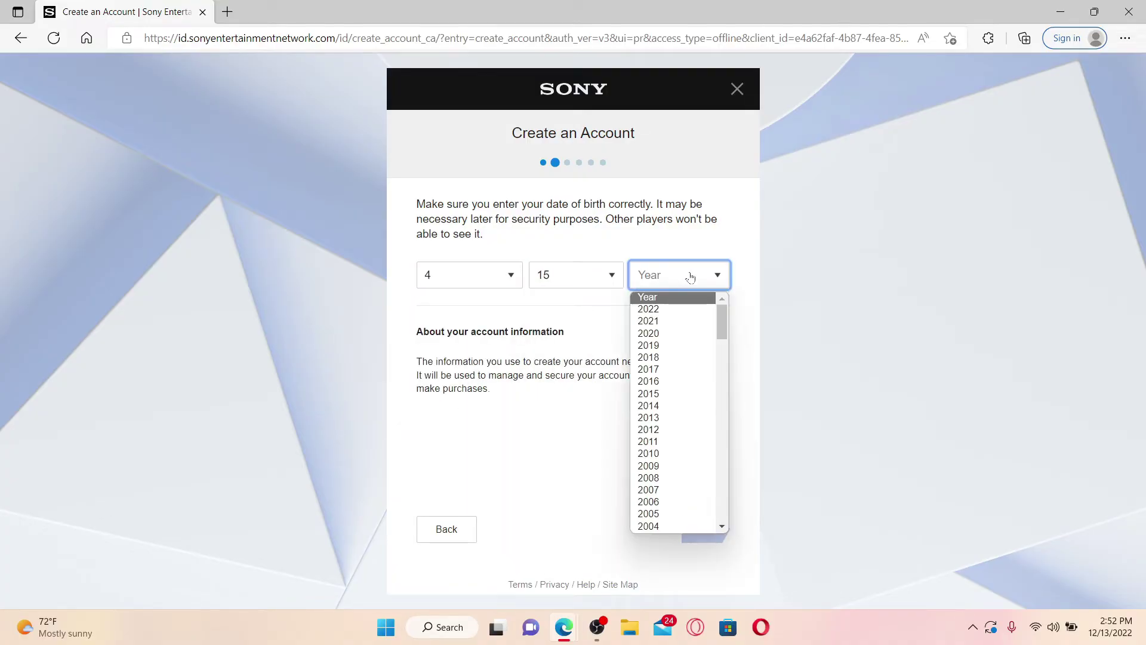
click(649, 466)
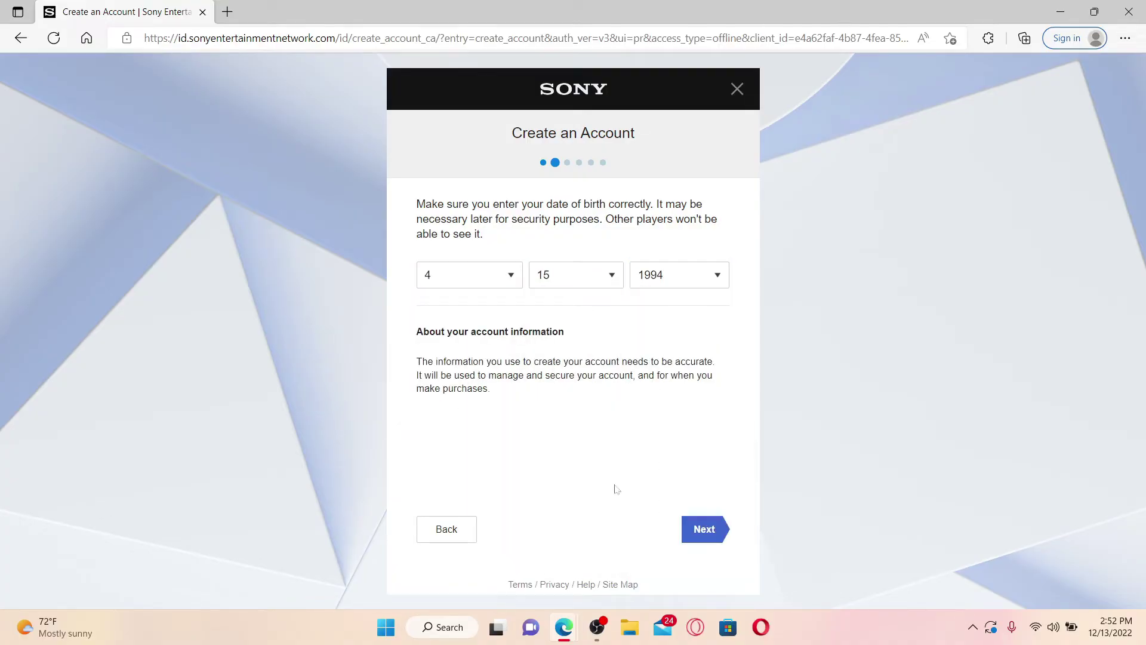
click(707, 531)
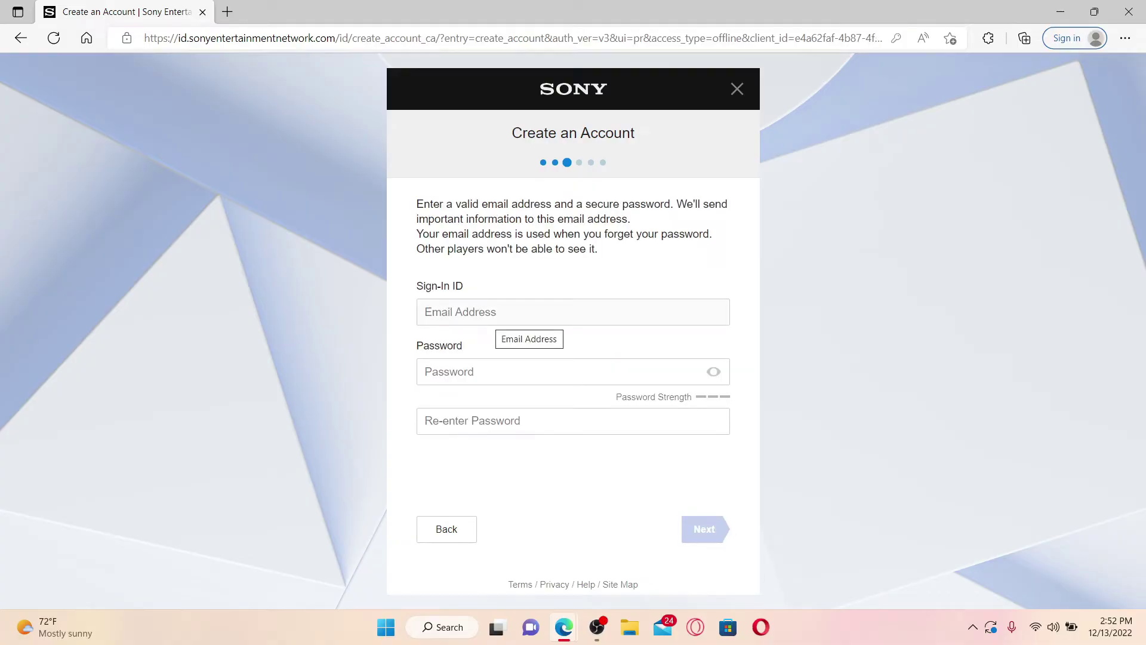
Enter the email as Sign-In ID with a password and matching confirmation, then continue
click(497, 312)
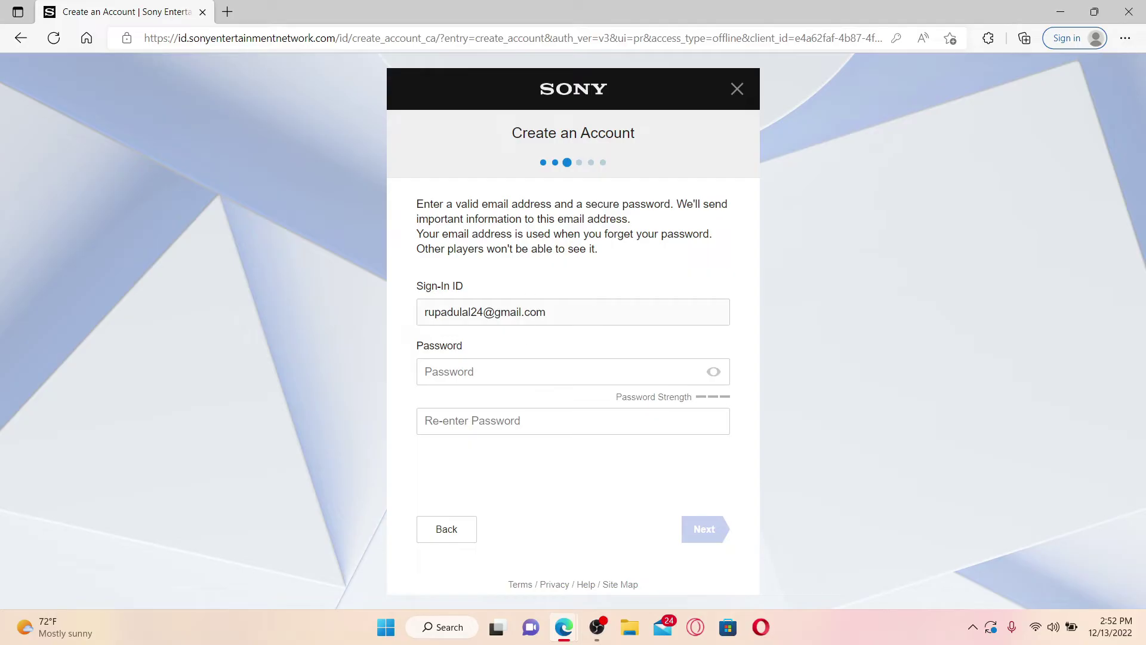
key(Tab)
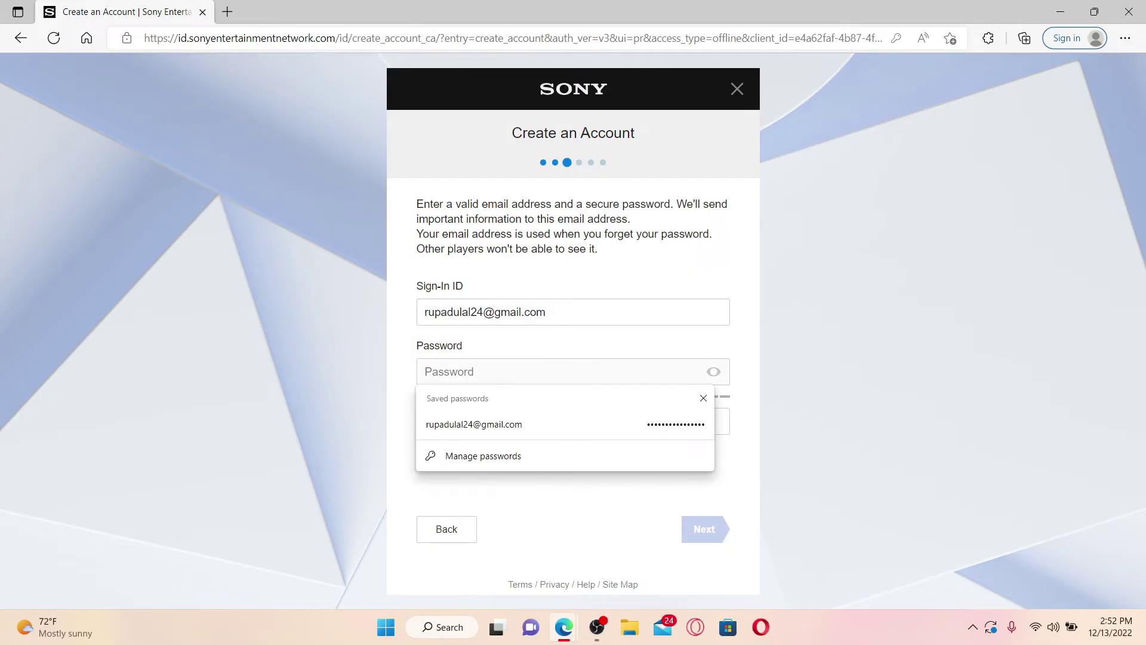
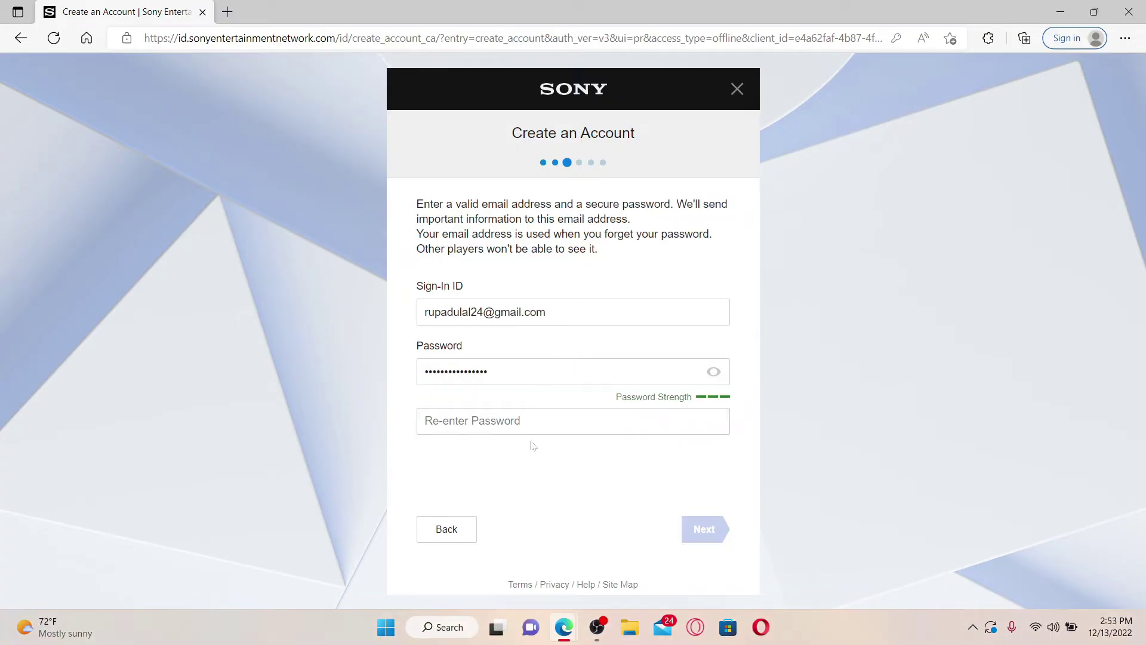
key(Tab)
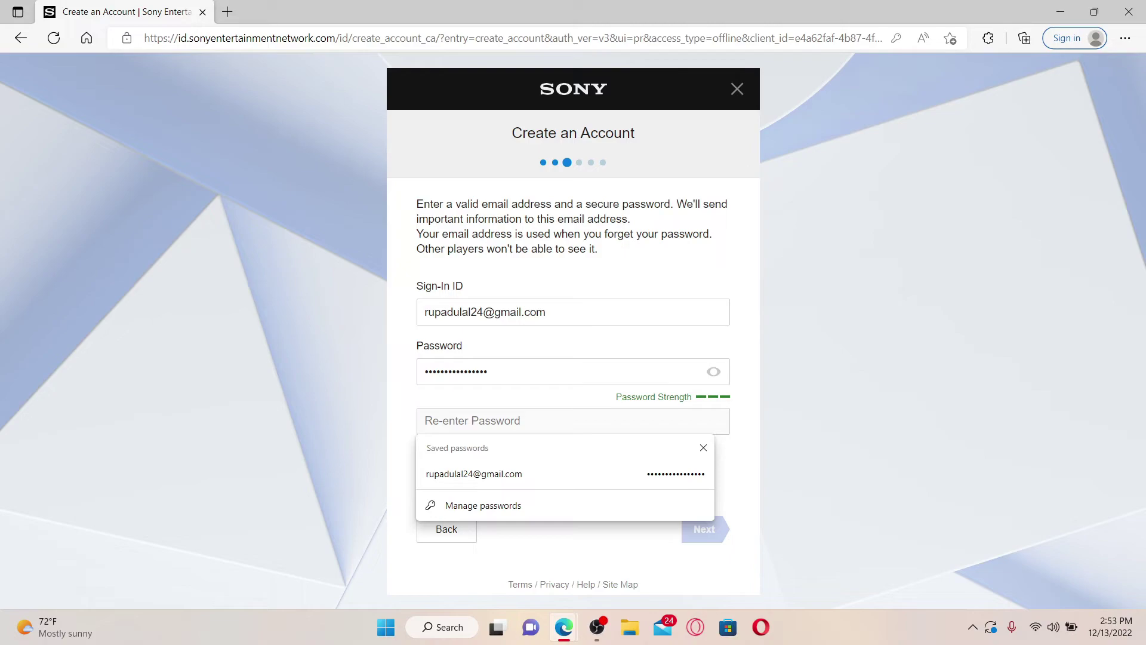
click(701, 529)
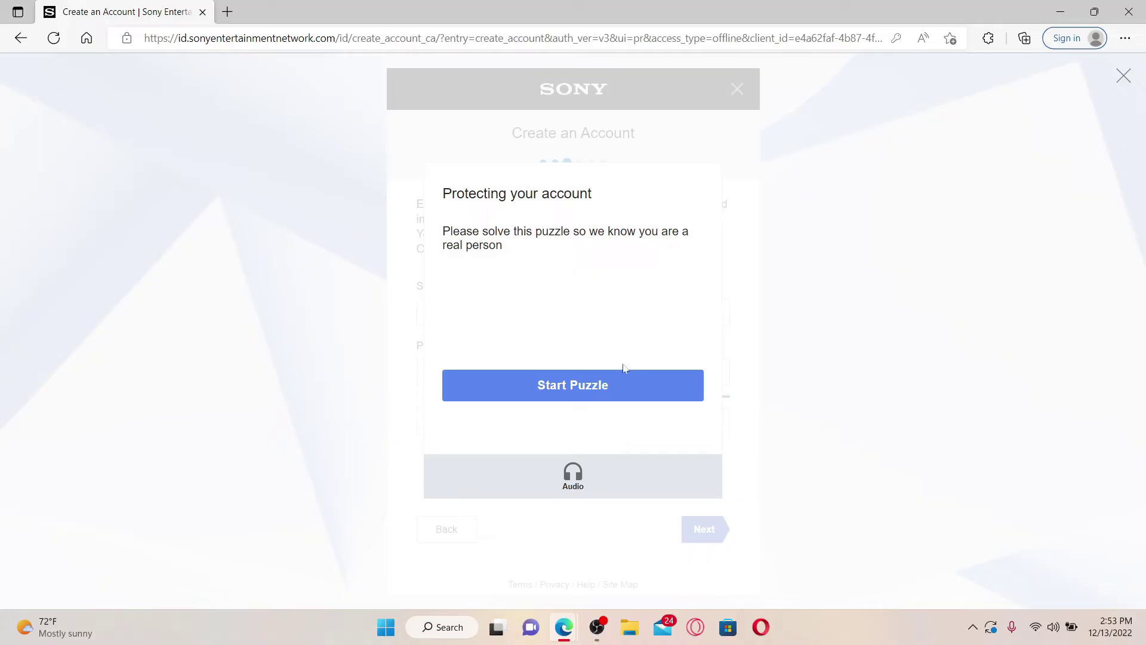
Solve the animal-direction picture puzzle by selecting the tile matching the arrow
click(570, 391)
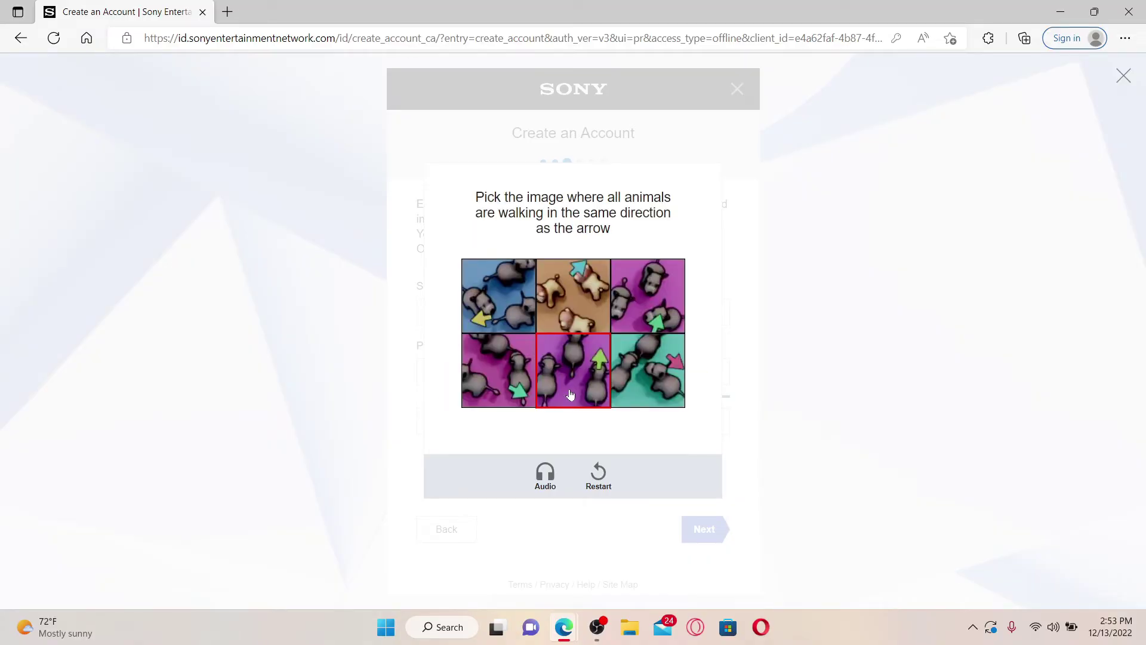
click(586, 368)
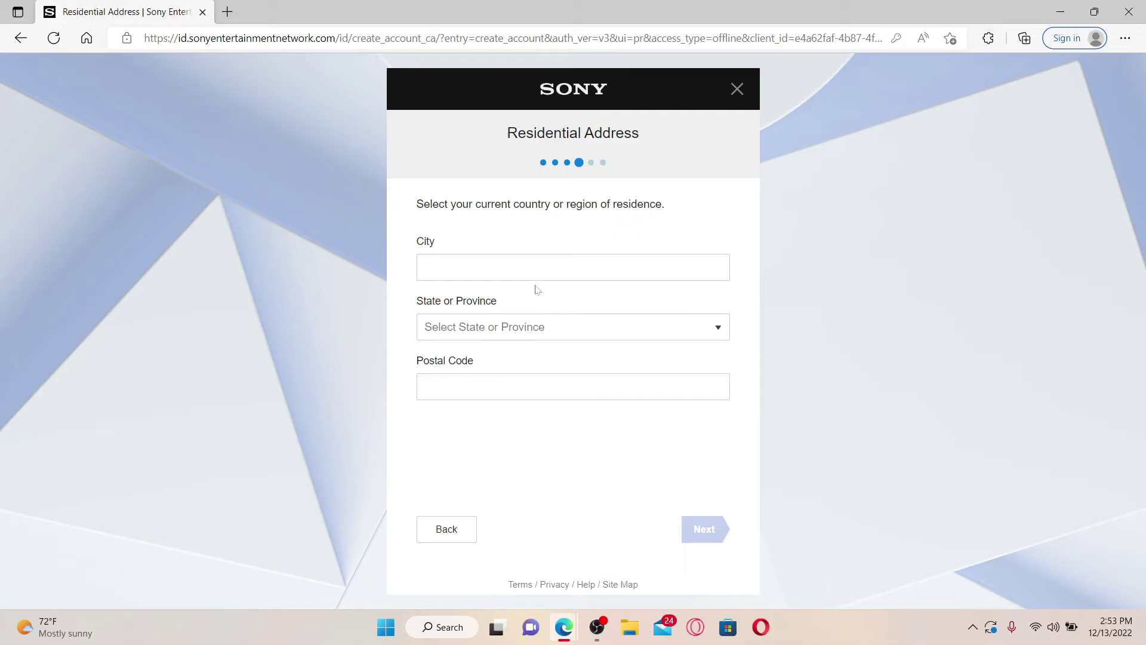
Enter the city, keep Georgia as state, set postal code 30097 and continue to Profile
click(537, 273)
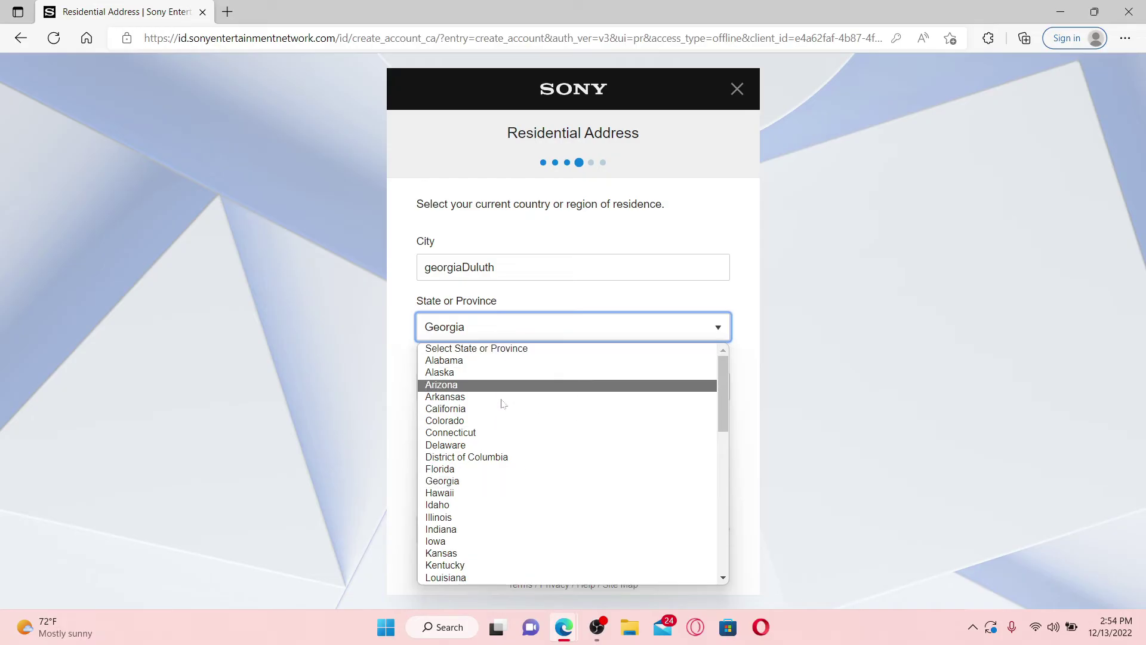
click(482, 487)
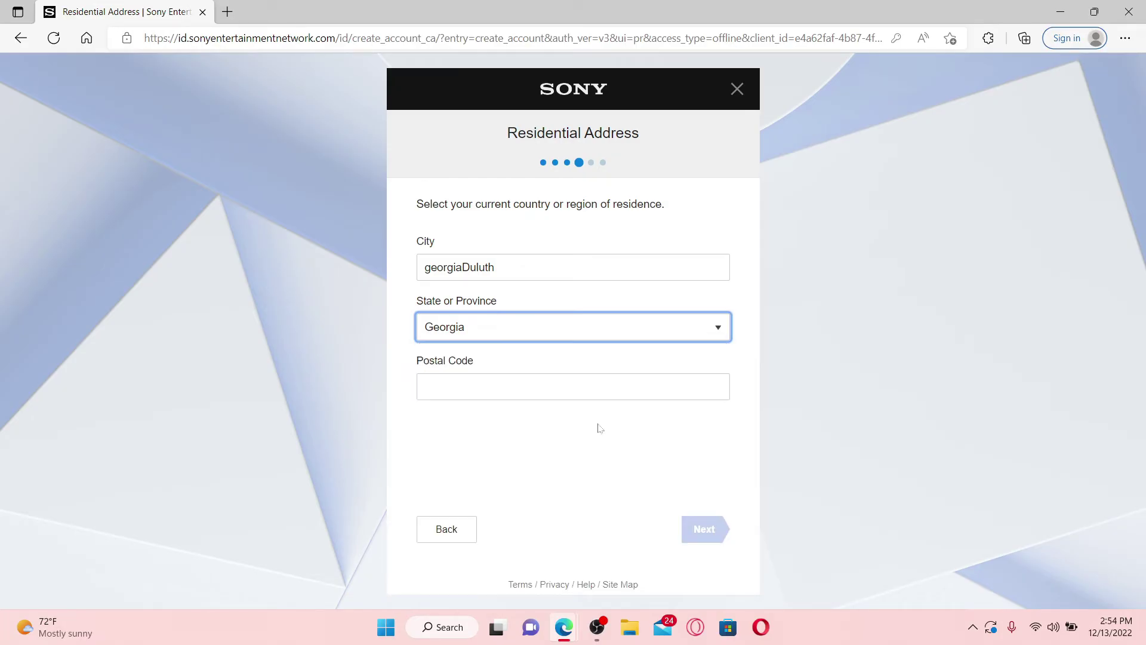
click(581, 395)
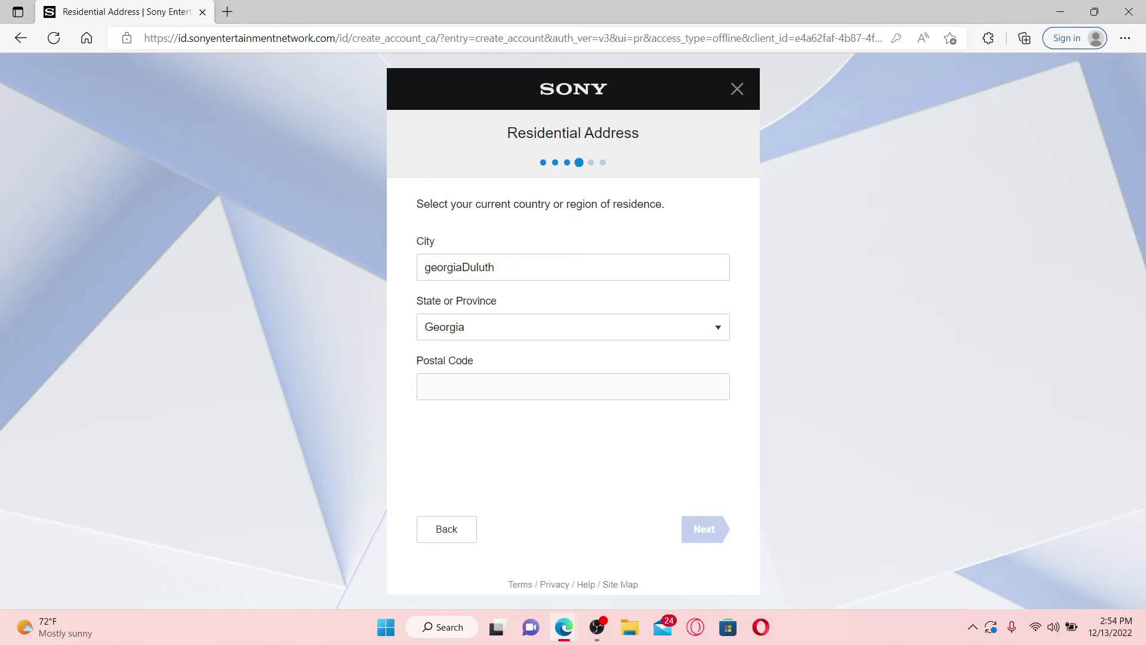
text(30097)
click(705, 529)
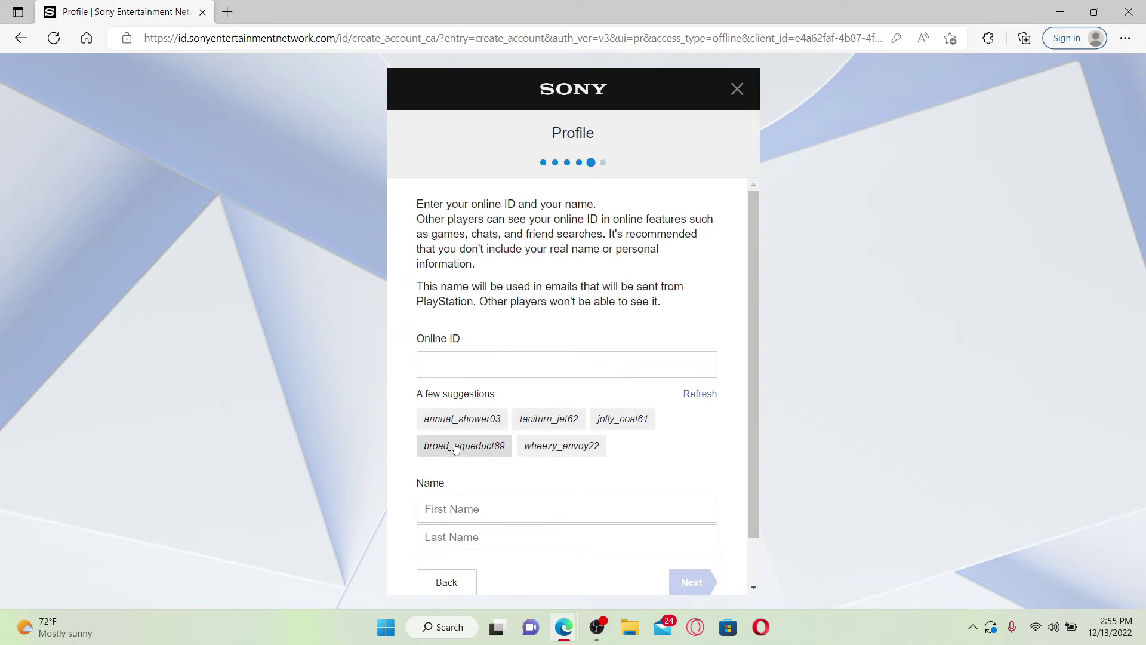
text(rup)
scroll(535, 298, down, 1)
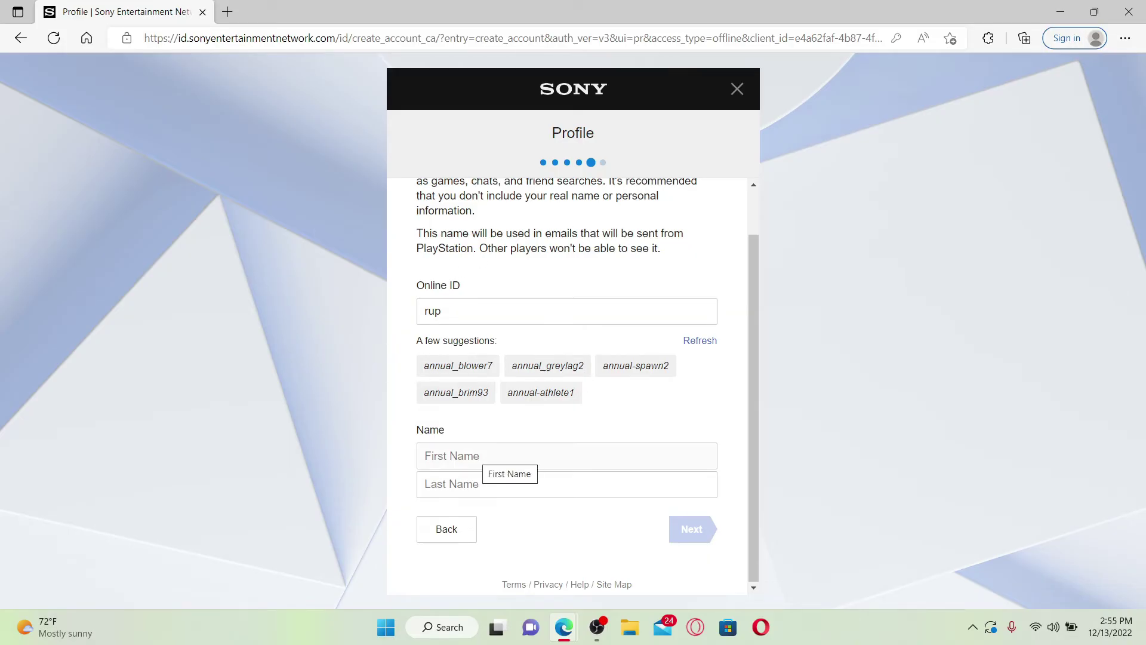
Fill in the first and last name under the online ID and continue to the agreement step
click(483, 455)
key(Tab)
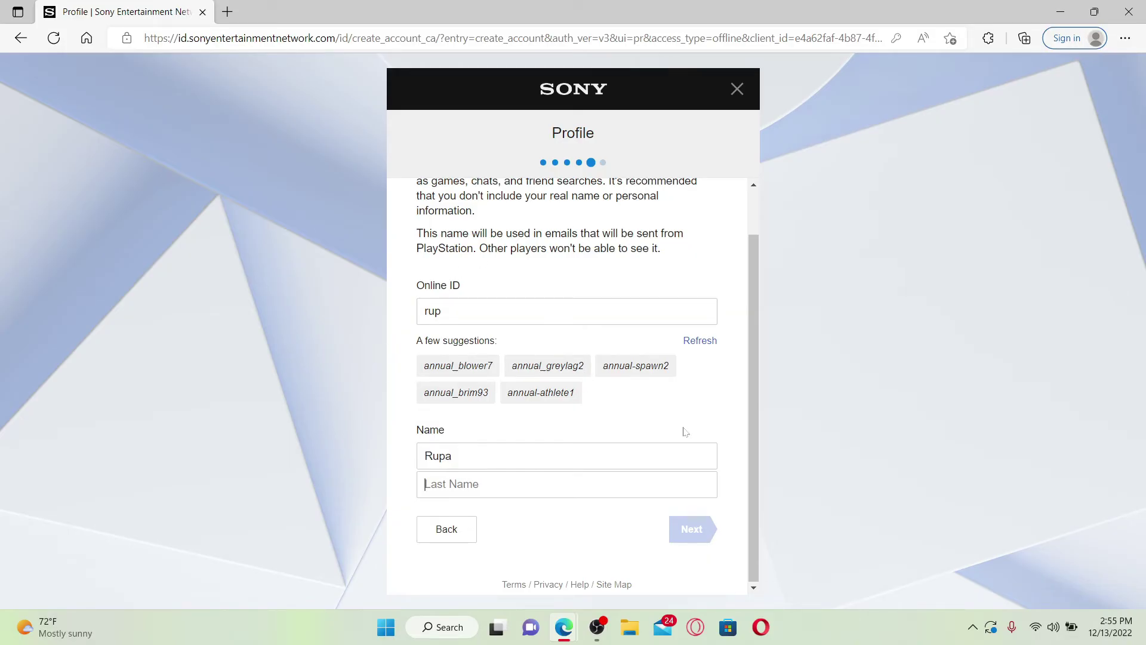
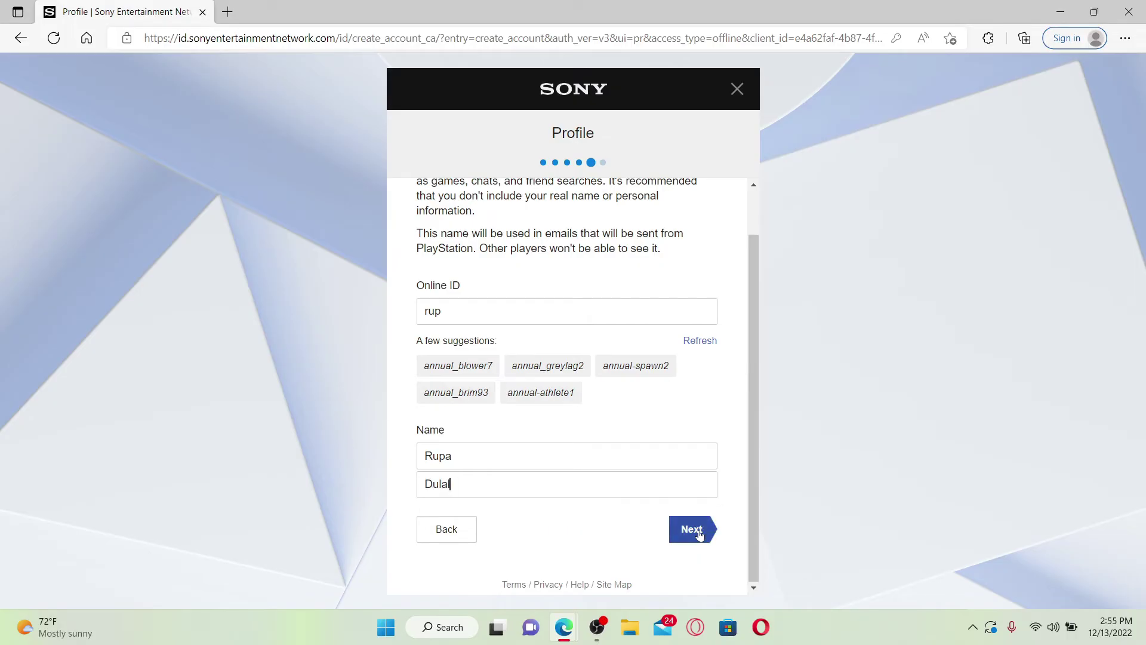
click(699, 534)
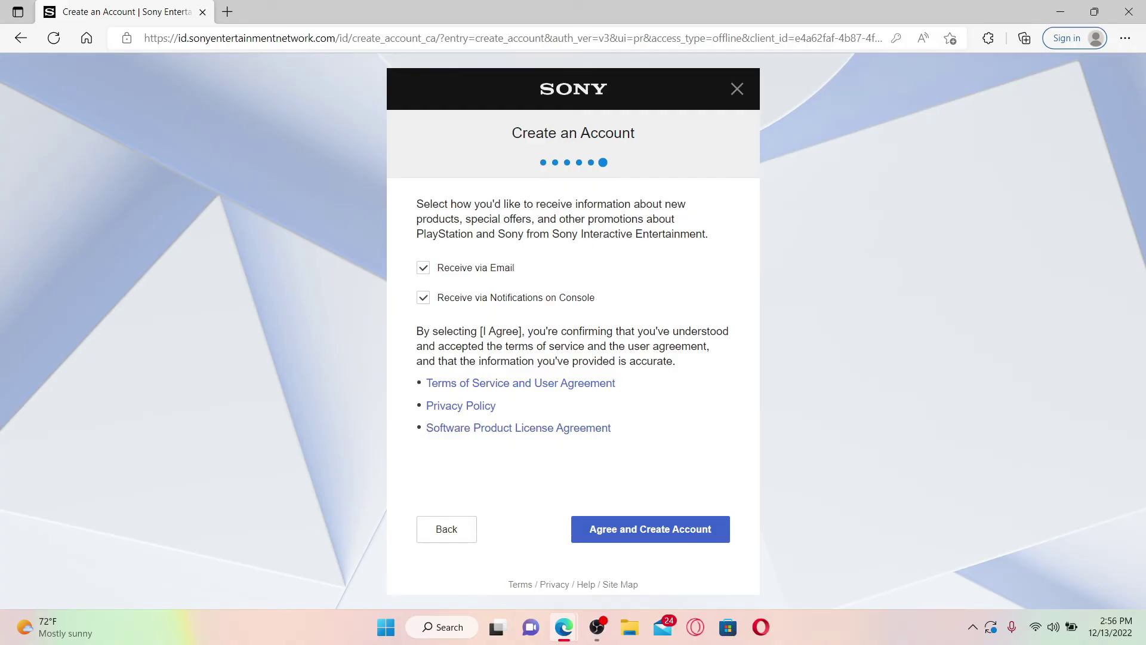
Toggle the email and console promotion options, agree to the terms and create the account
click(424, 270)
click(423, 299)
click(423, 299)
click(676, 538)
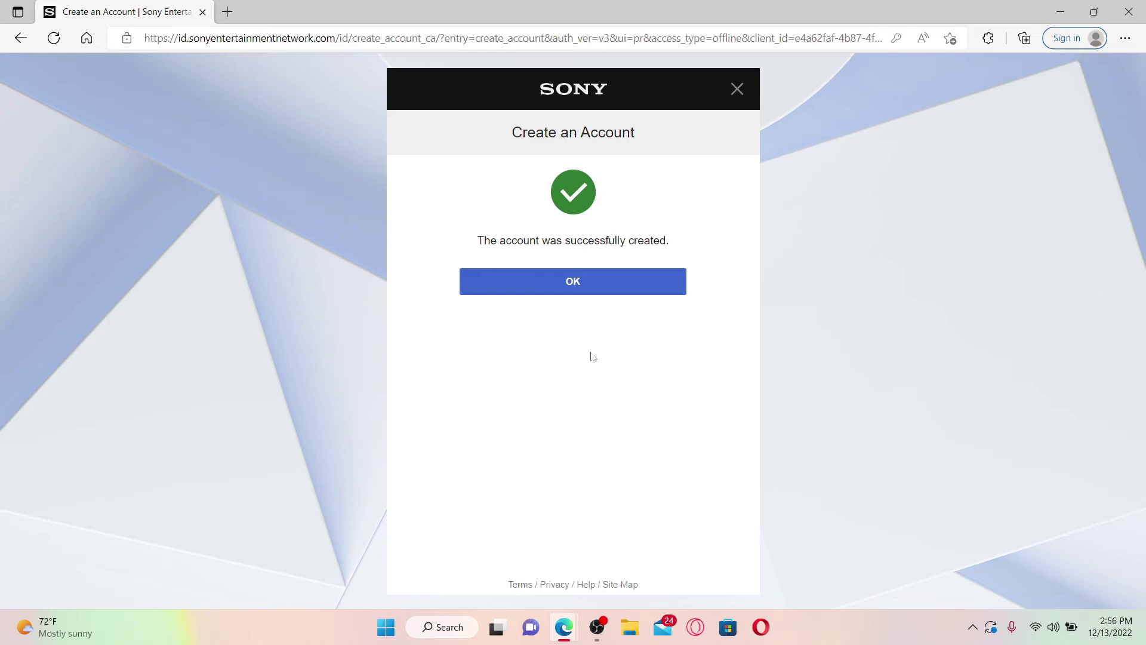
click(575, 283)
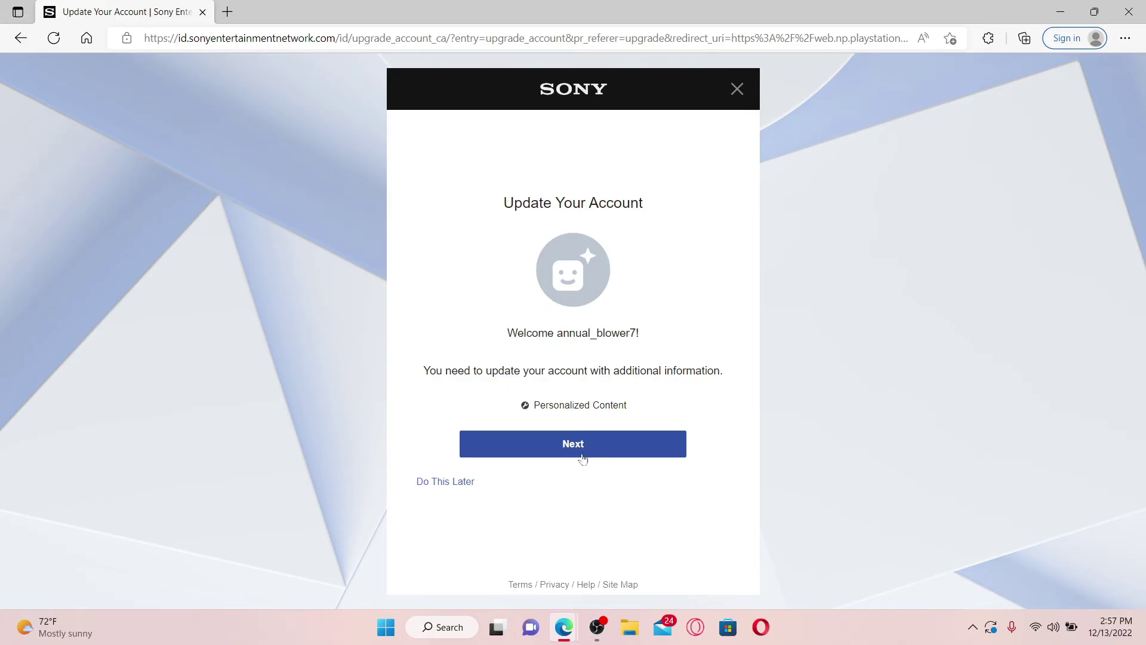
Skip the extra account update with Do This Later to reach the sign-in page
click(568, 450)
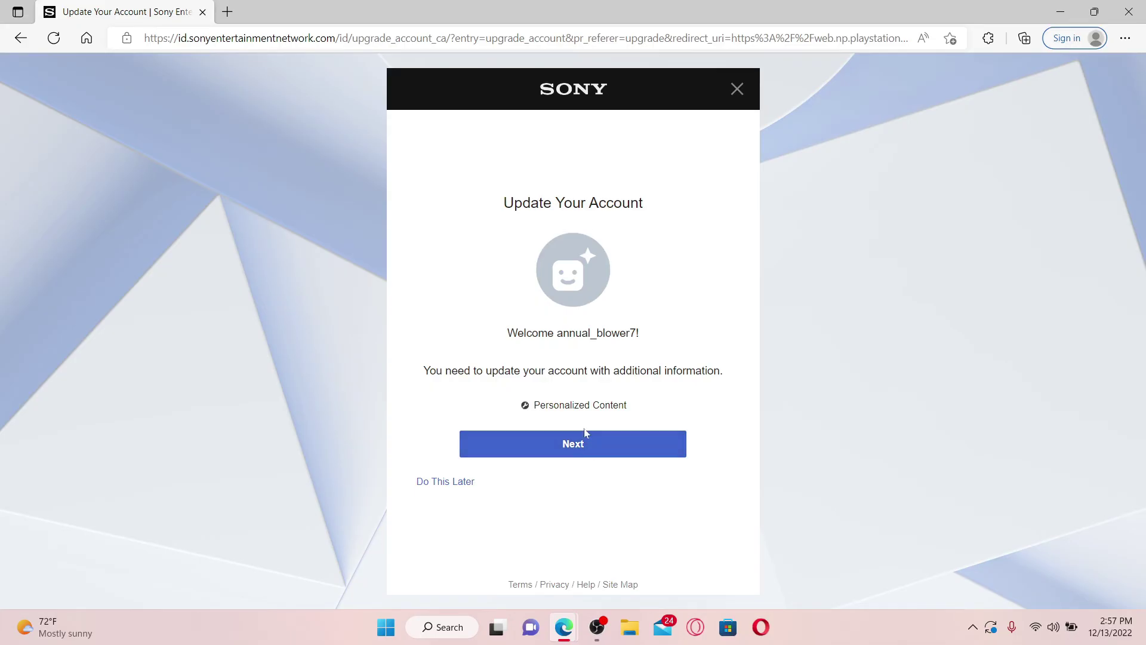
click(451, 486)
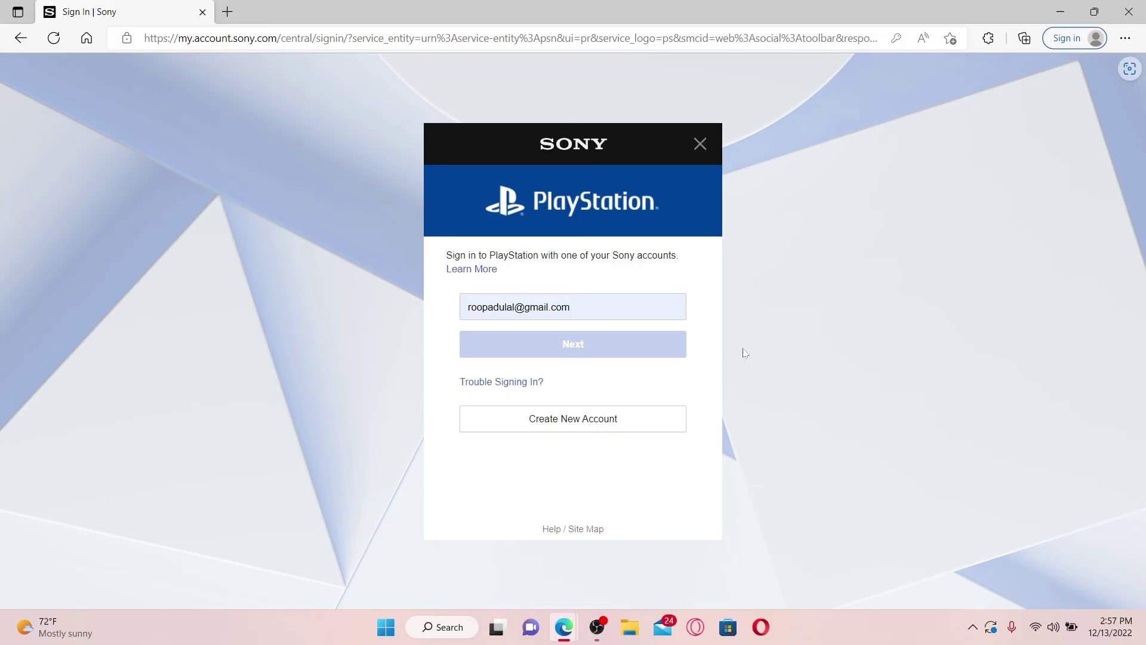
Sign in with the saved email and autofilled password, then show the desktop with Win+D
click(596, 309)
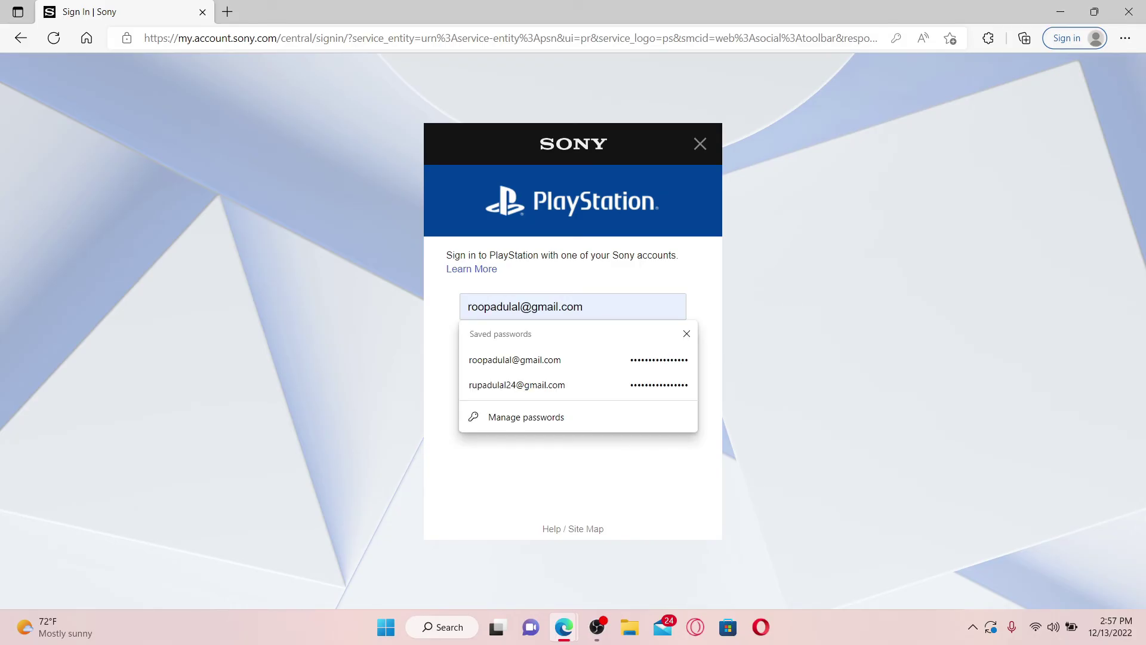
click(582, 384)
click(604, 343)
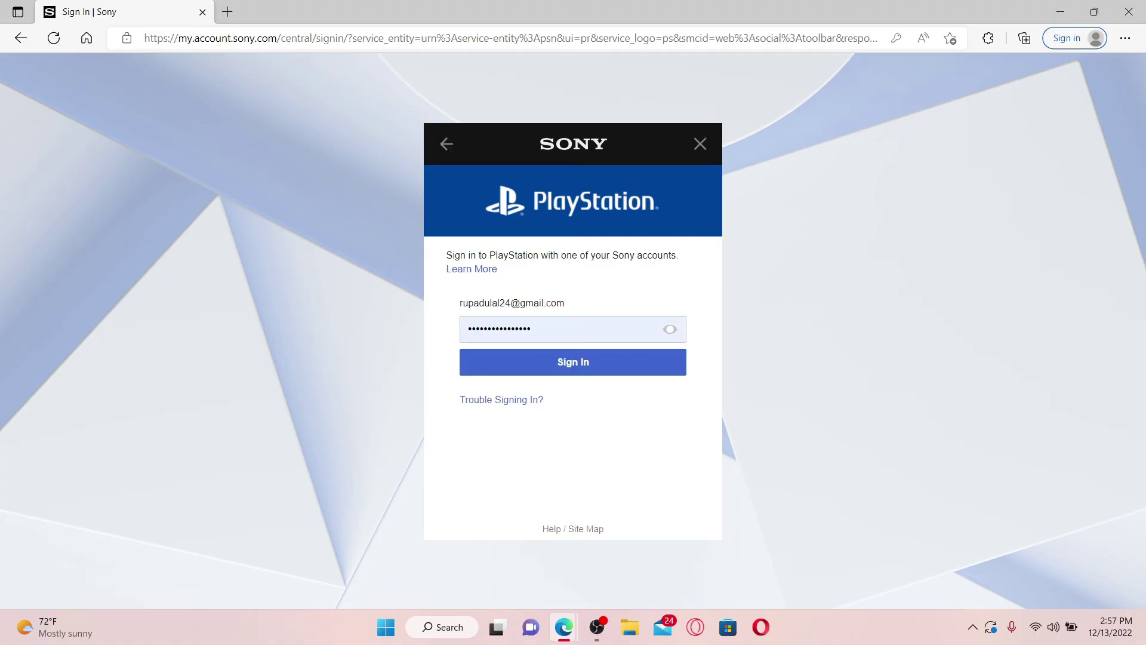
click(582, 366)
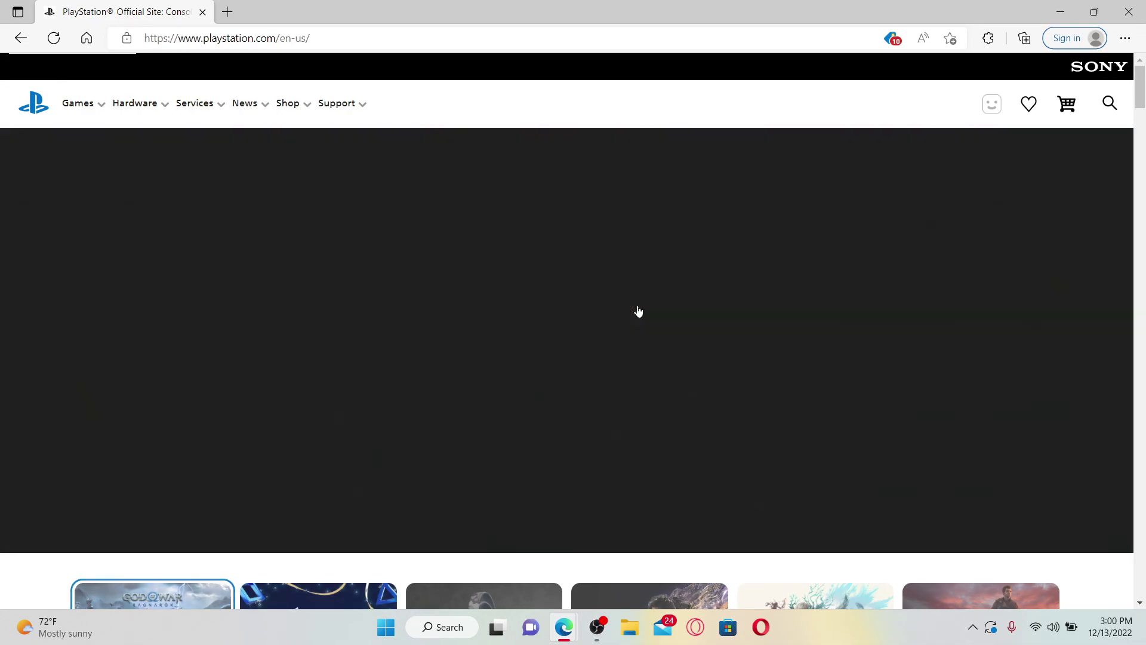
key(super+d)
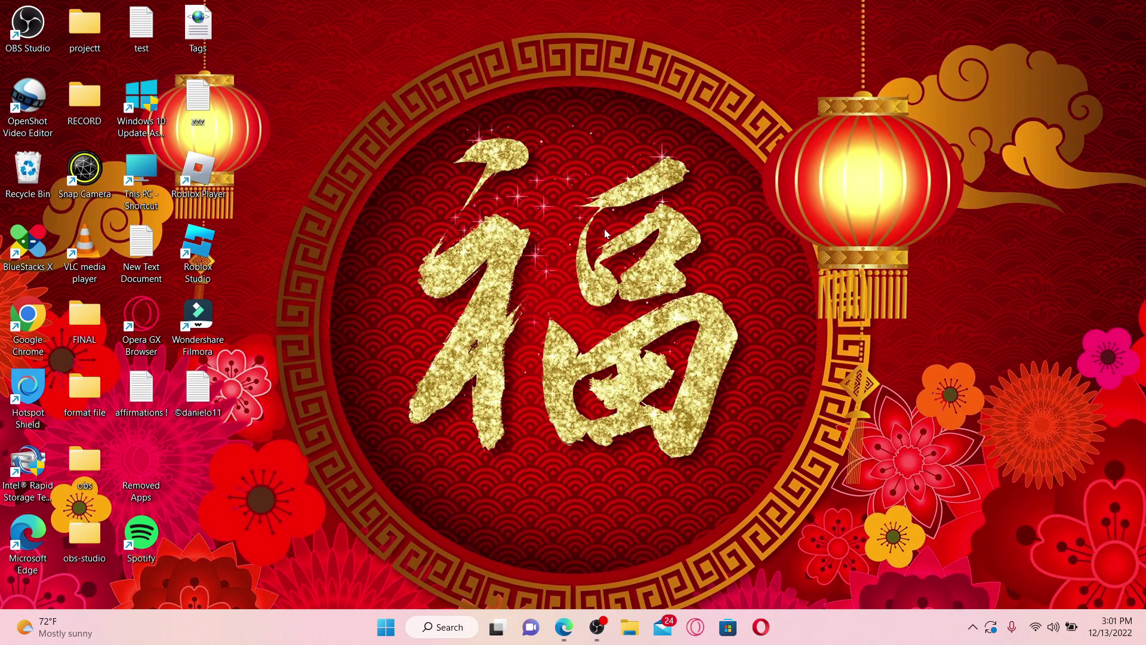